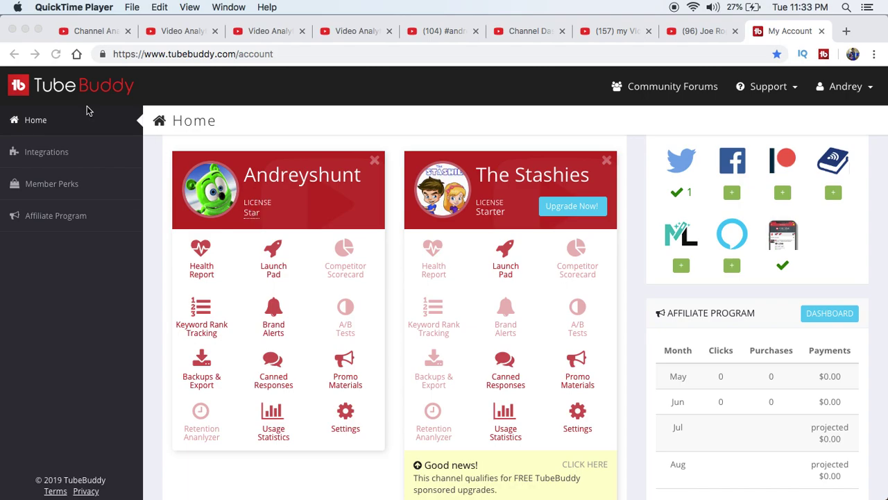
Open the channel's YouTube Studio analytics and read the 90-day views chart values.
left_click(102, 31)
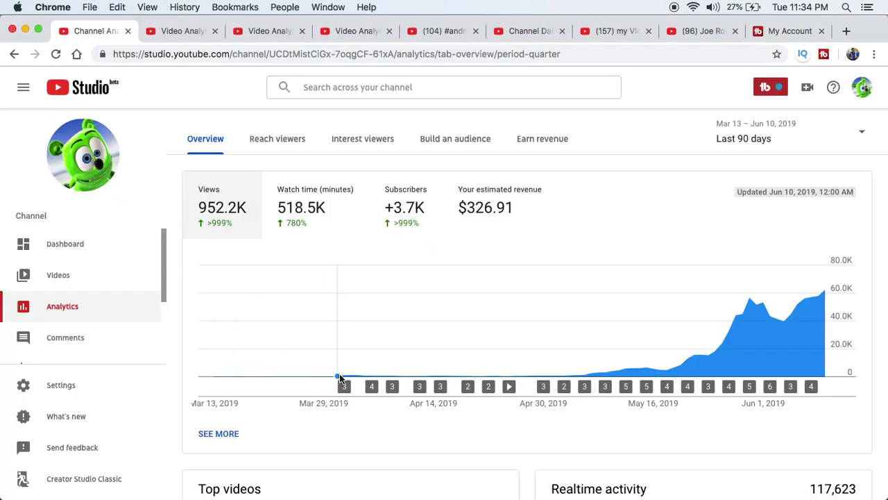
mouse_move(339, 376)
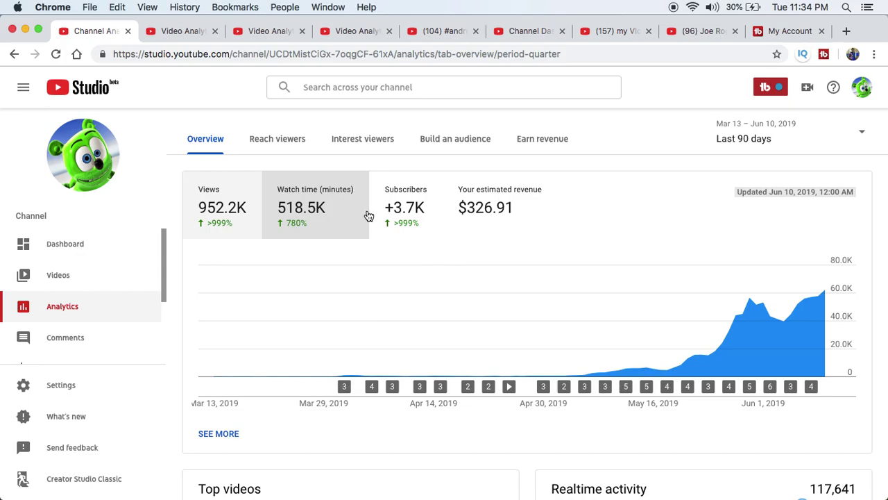
Chart 90-day subscriber gains, then scroll down to the Top videos and Realtime activity cards.
left_click(416, 217)
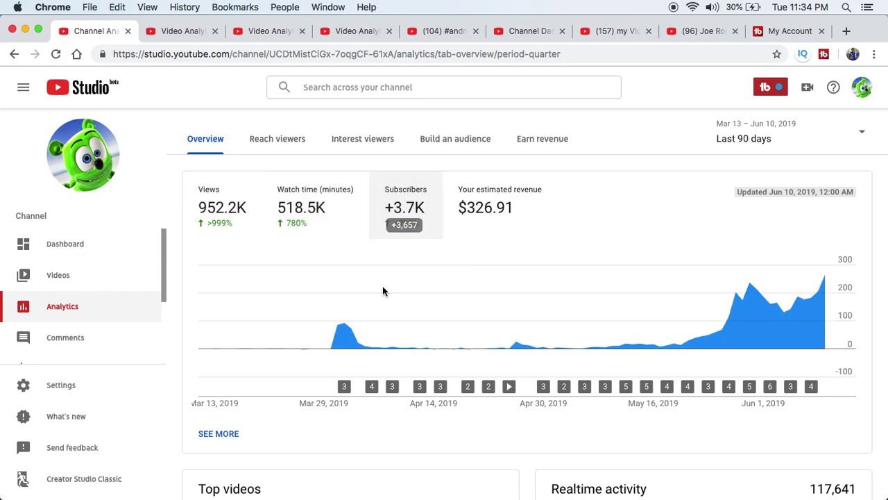
mouse_move(341, 330)
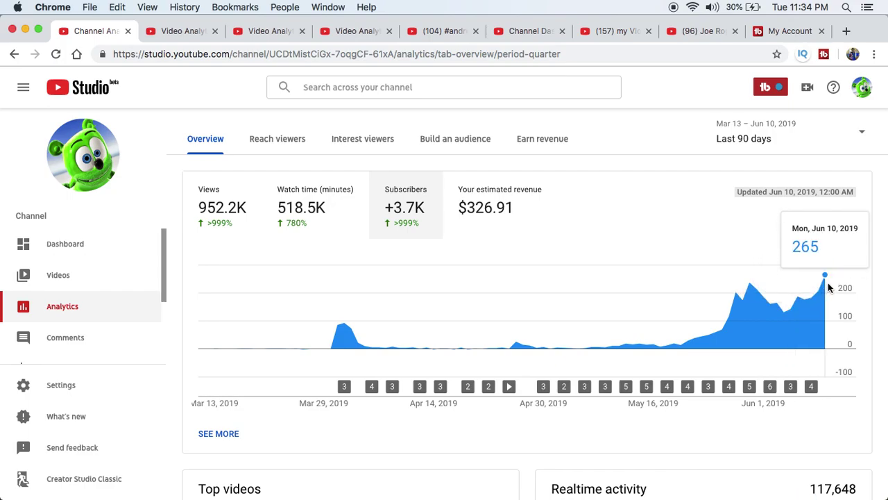
scroll(807, 366, "down", 4)
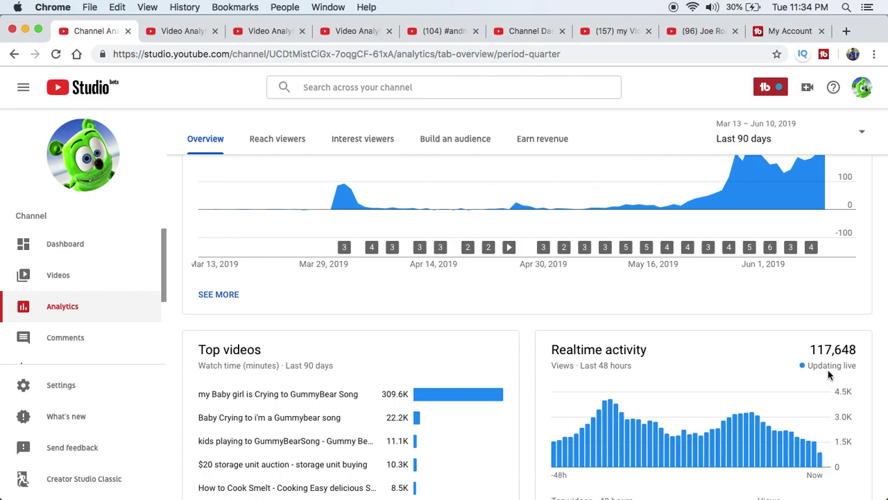
mouse_move(827, 351)
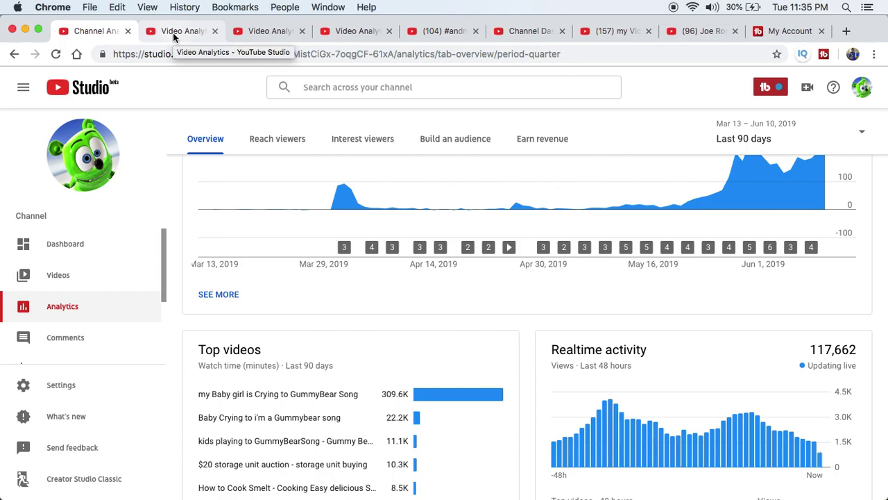
scroll(731, 311, "down", 3)
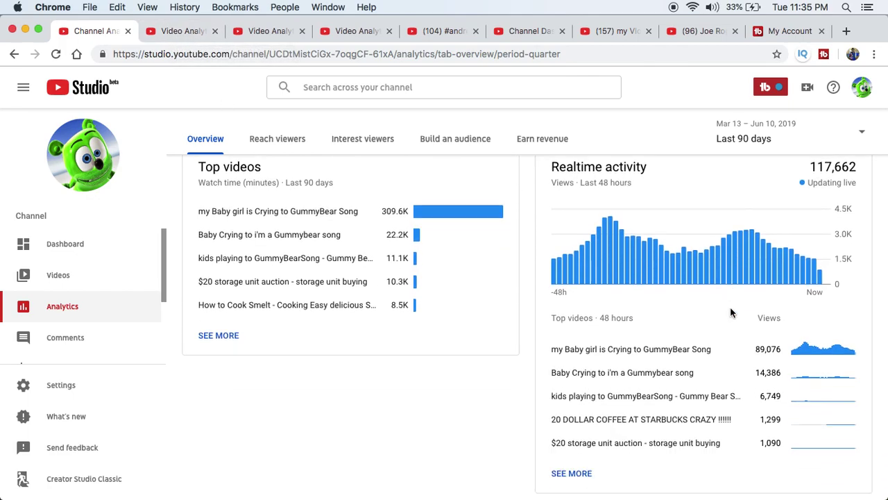
Open the full realtime report and look over its 48-hour and 60-minute view charts and per-video counts.
left_click(565, 464)
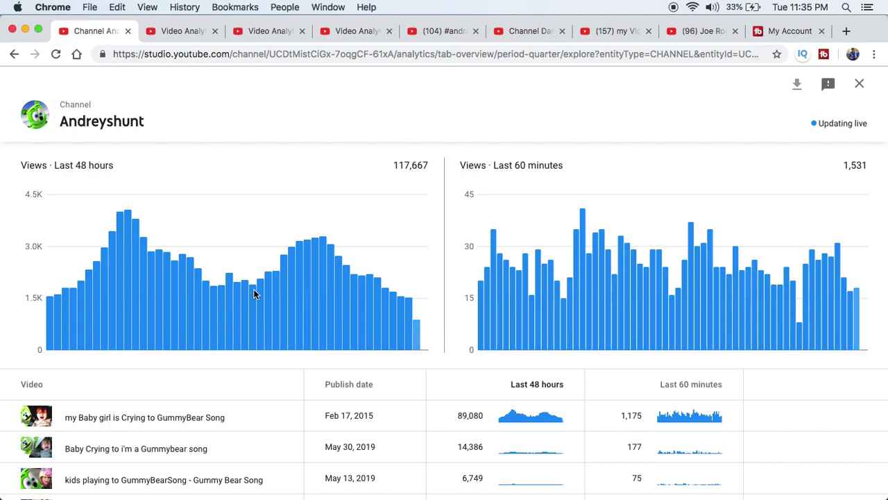
mouse_move(250, 442)
scroll(249, 440, "down", 1)
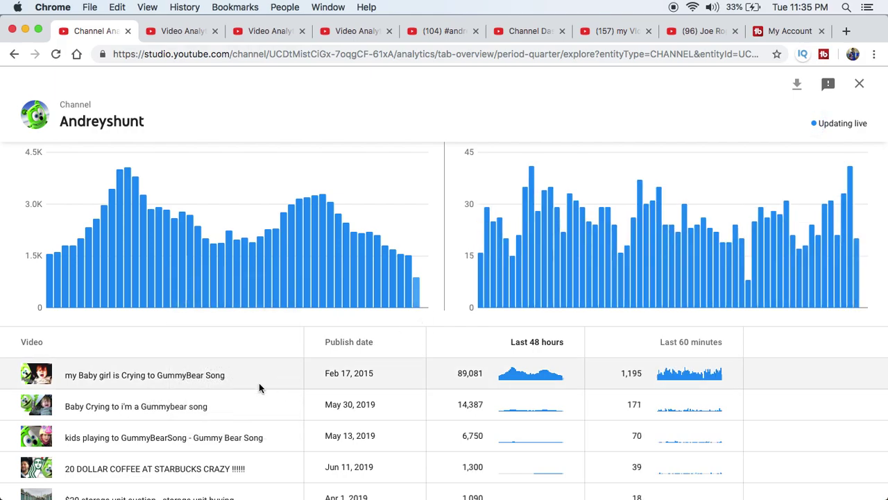
mouse_move(214, 378)
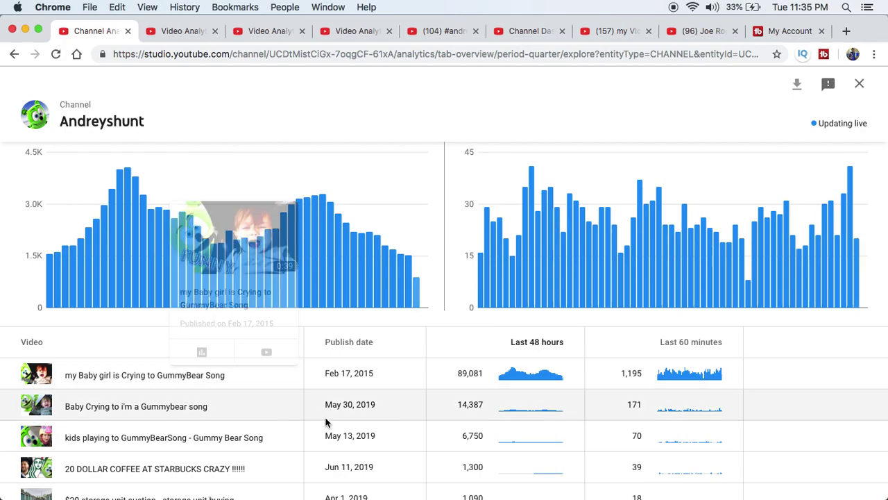
mouse_move(285, 407)
left_click(202, 384)
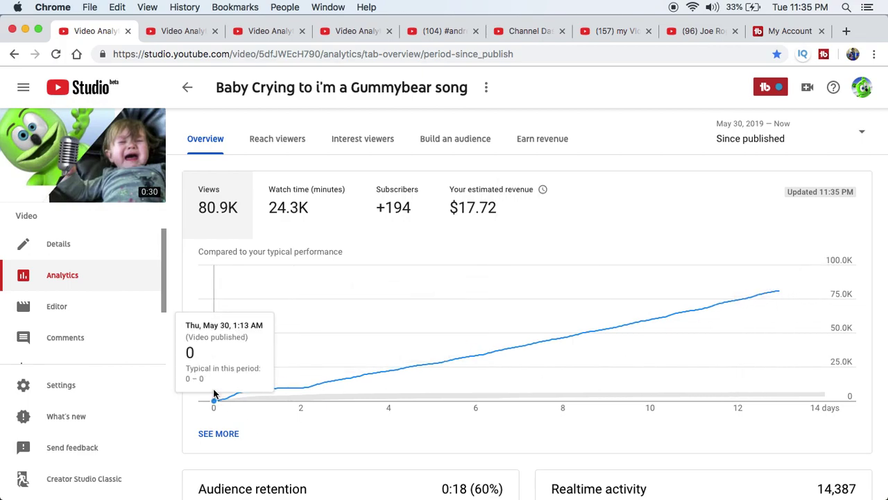
left_click(14, 54)
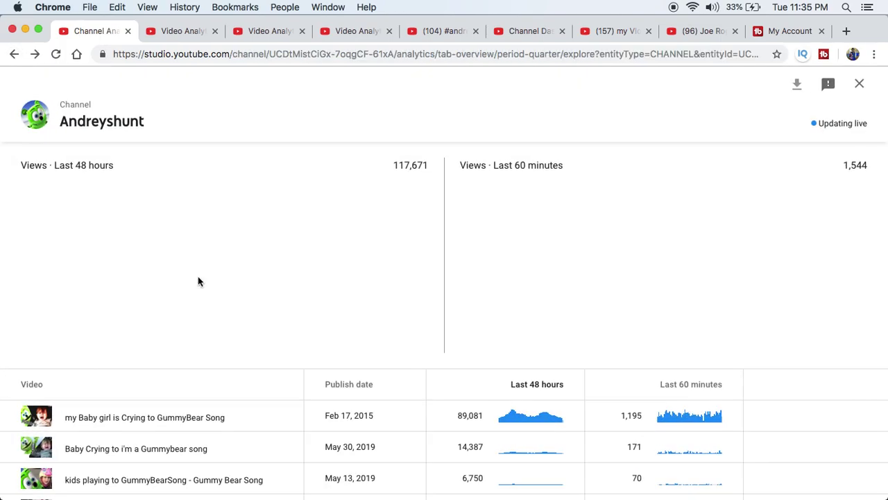
mouse_move(246, 418)
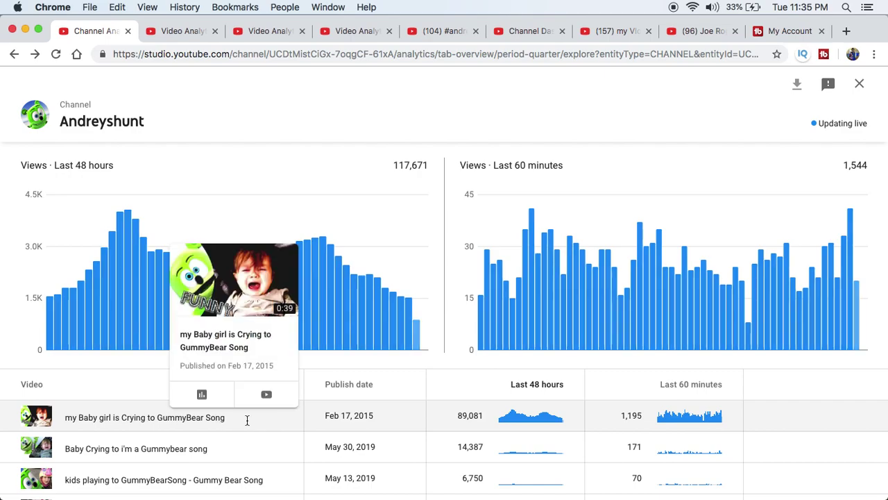
left_click(204, 396)
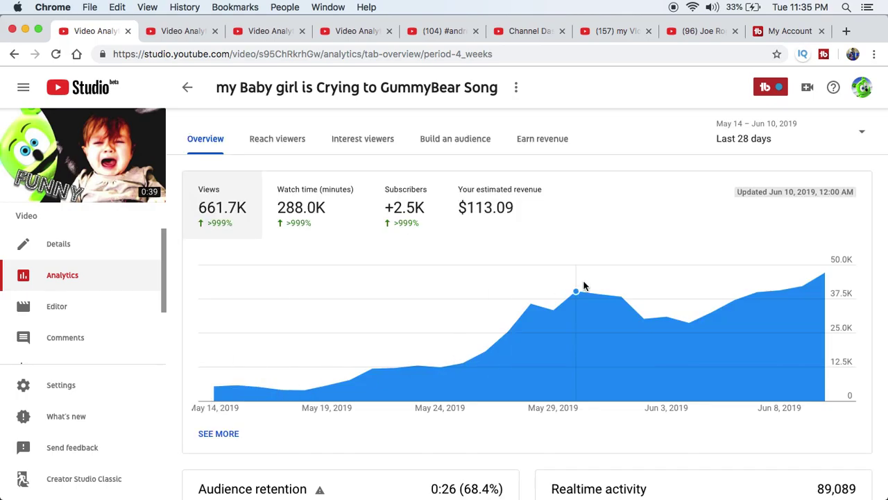
mouse_move(584, 285)
left_click(13, 56)
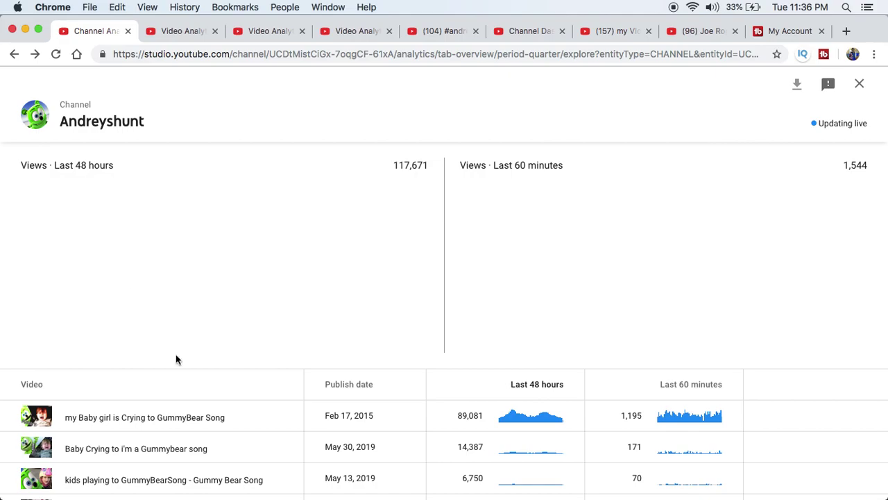
mouse_move(250, 423)
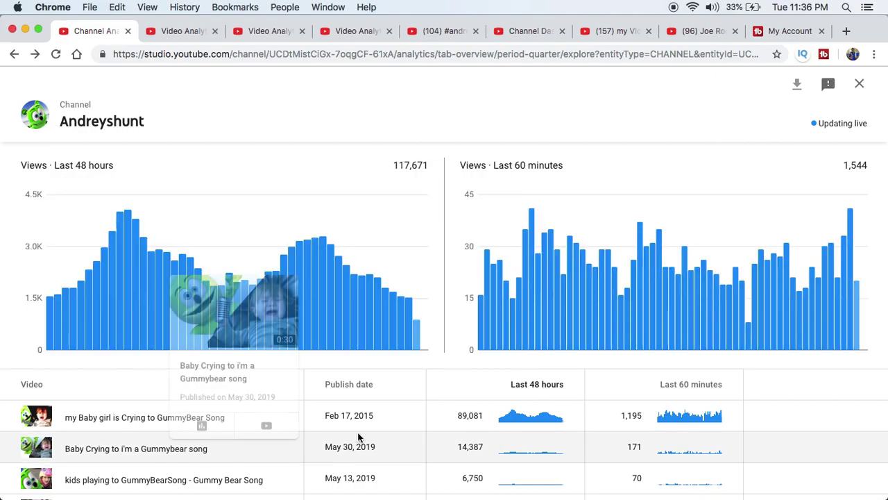
Open the since-published analytics for 'Baby Crying to i'm a Gummybear song' and scroll through the page.
left_click(201, 425)
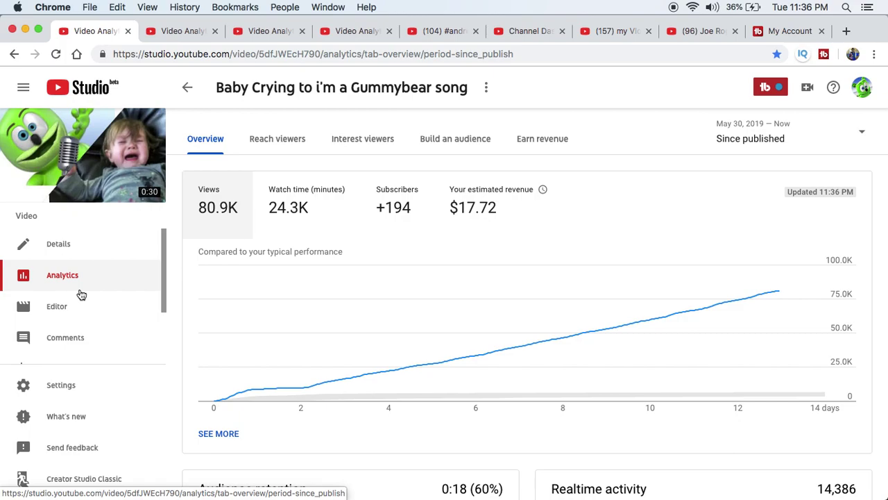
scroll(357, 453, "down", 3)
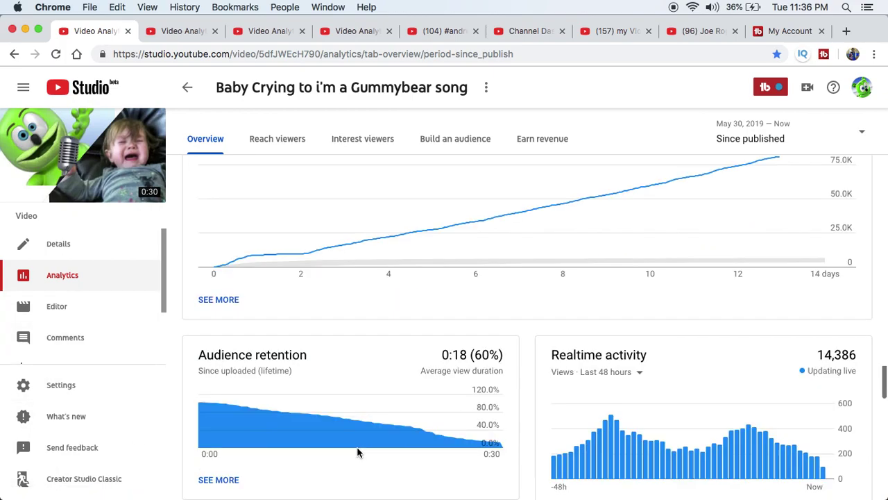
scroll(357, 452, "up", 3)
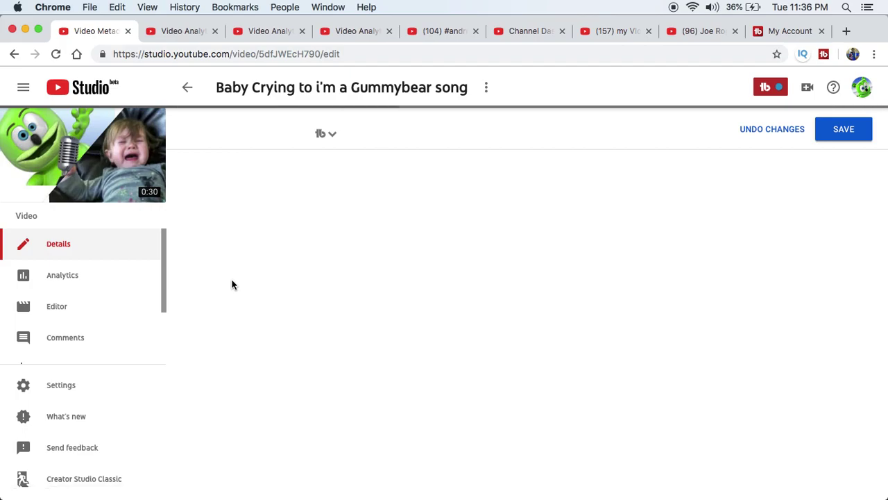
Add the recommended tag 'family finger' to the video, then remove it again.
scroll(602, 357, "down", 3)
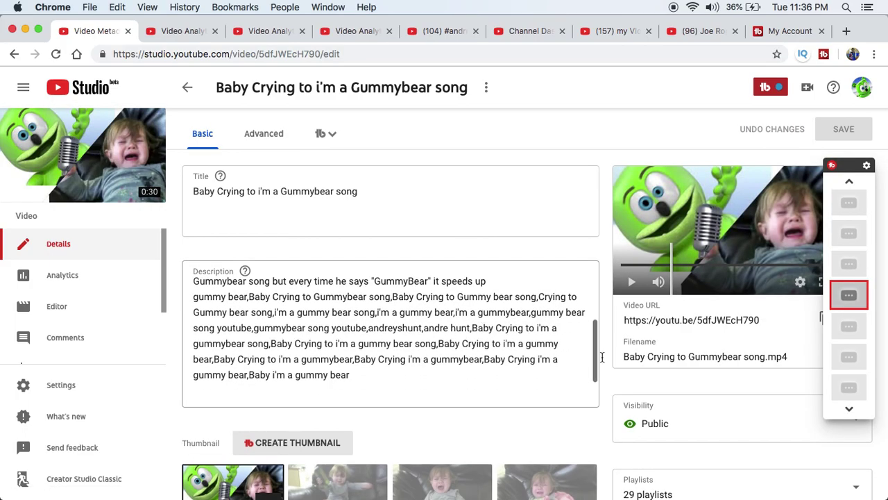
scroll(707, 416, "down", 5)
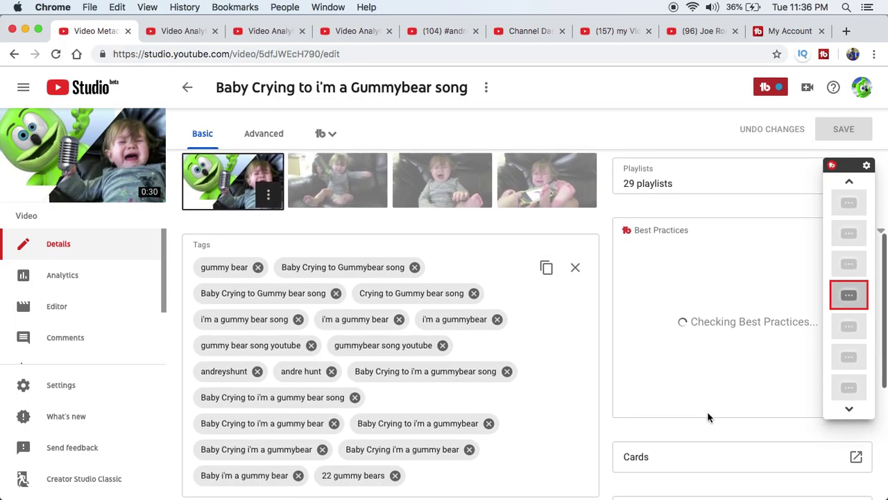
scroll(708, 416, "down", 1)
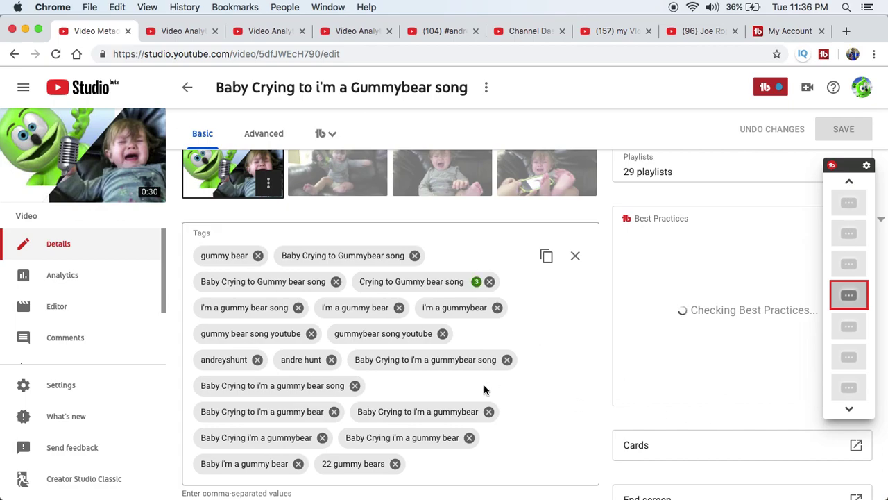
scroll(483, 390, "down", 15)
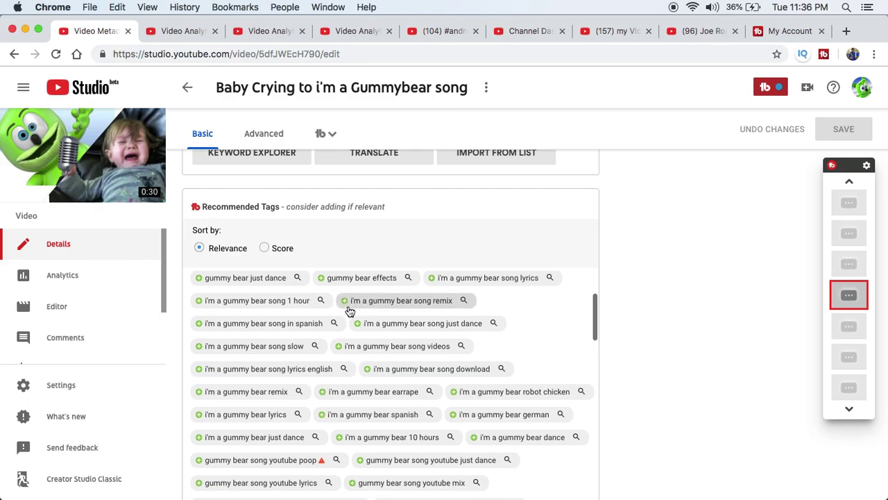
scroll(345, 310, "up", 1)
scroll(345, 310, "up", 10)
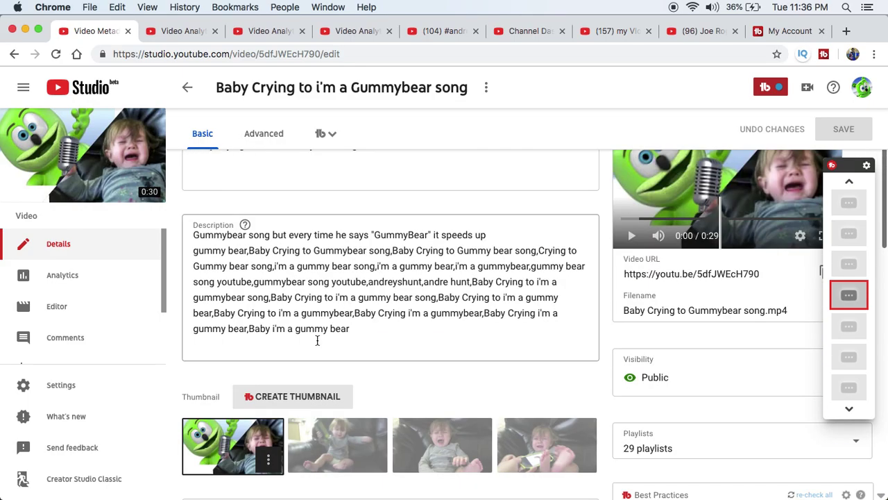
scroll(304, 191, "up", 1)
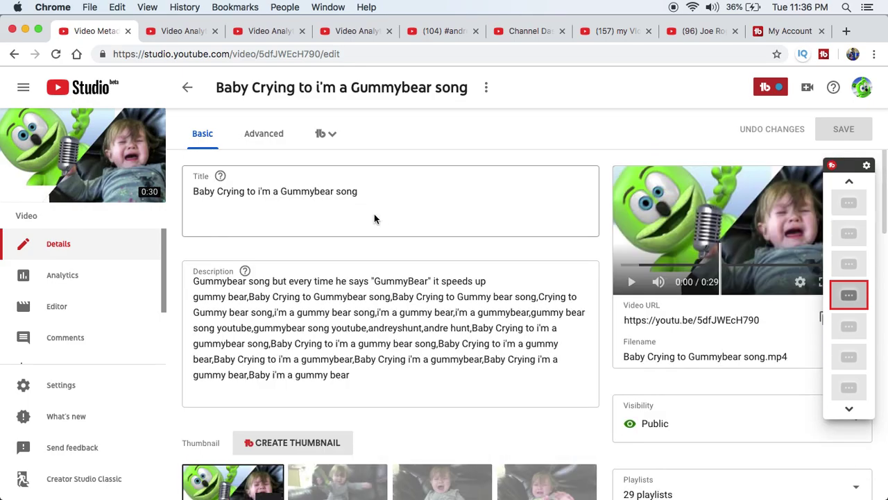
scroll(347, 306, "down", 5)
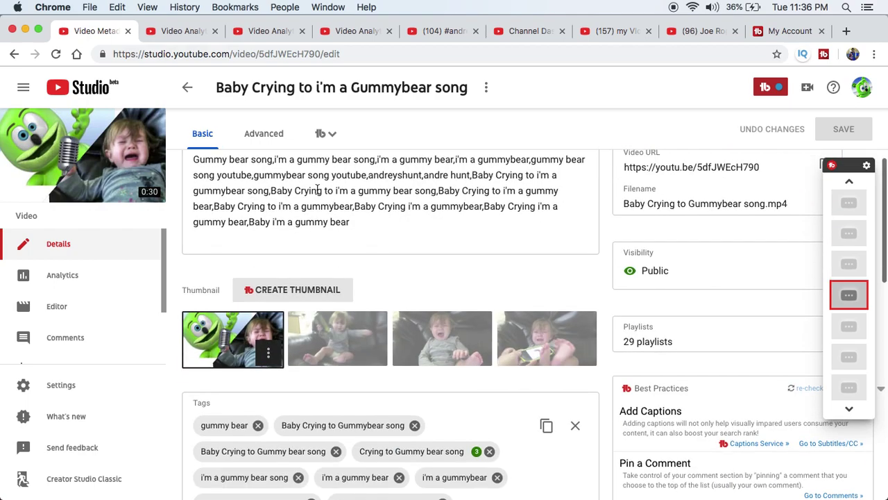
scroll(373, 398, "down", 5)
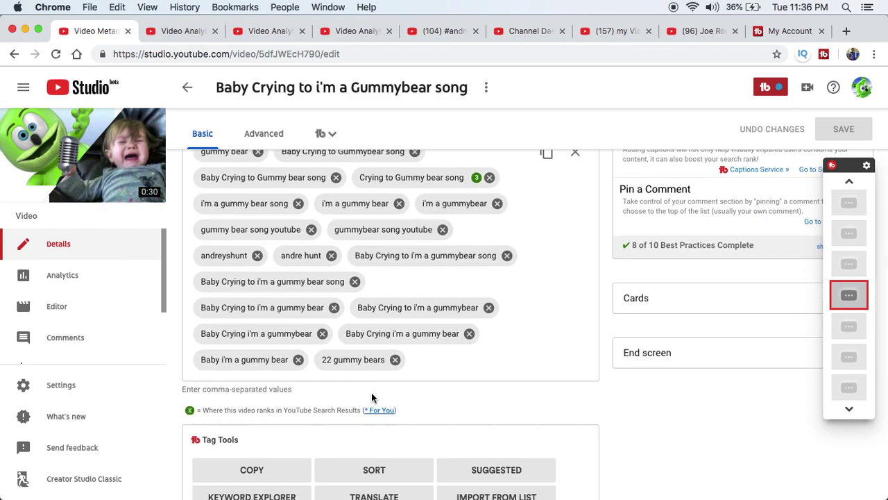
scroll(373, 399, "down", 5)
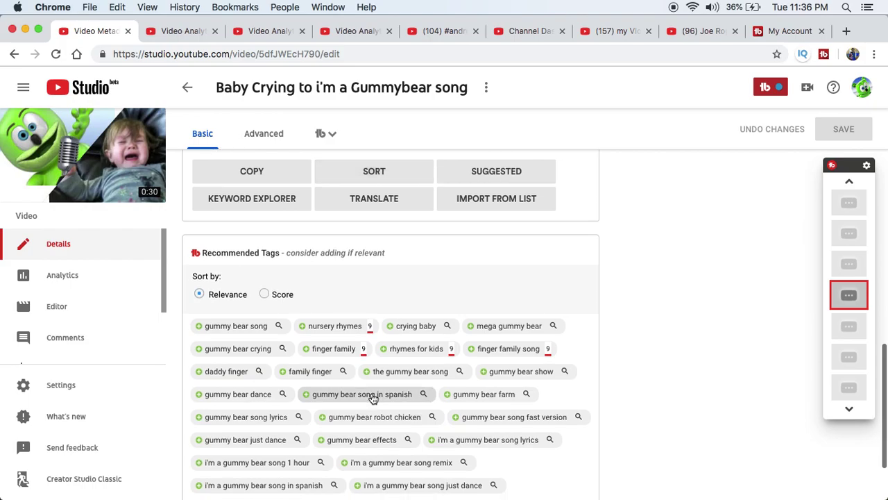
left_click(280, 376)
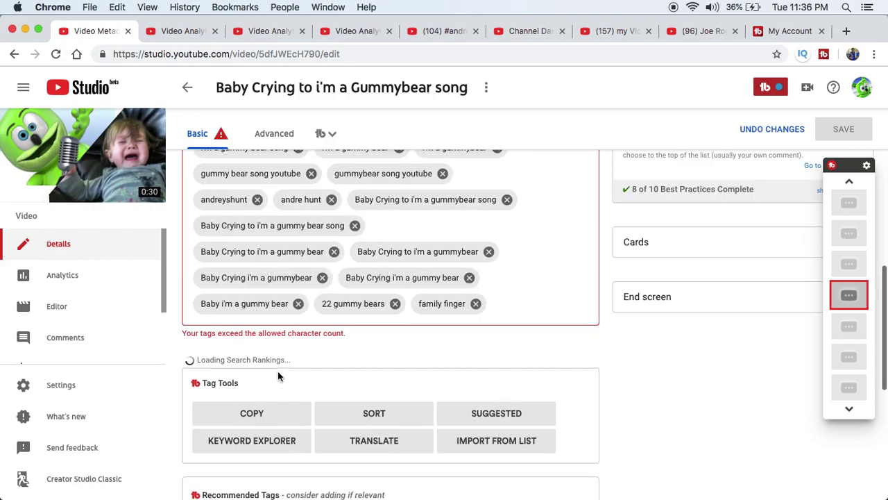
left_click(476, 304)
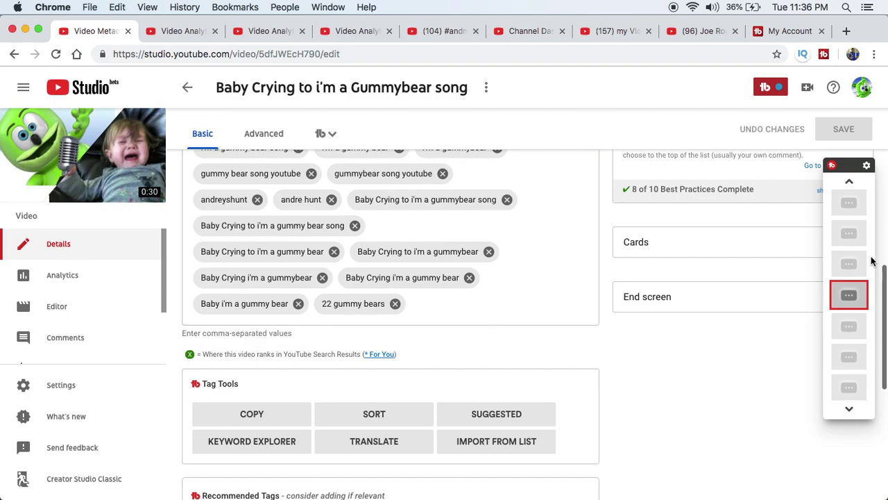
Open the details of the next video, 'baby girl crying to gummy bear song'.
scroll(744, 257, "up", 3)
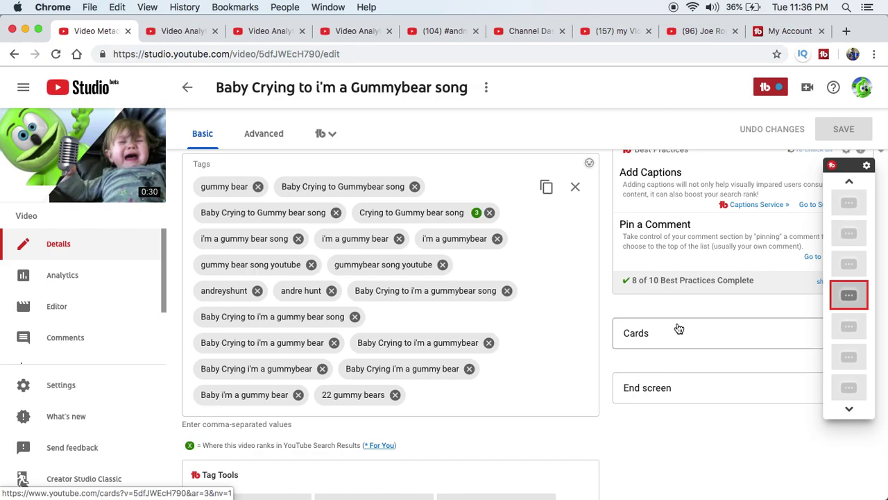
scroll(666, 365, "up", 5)
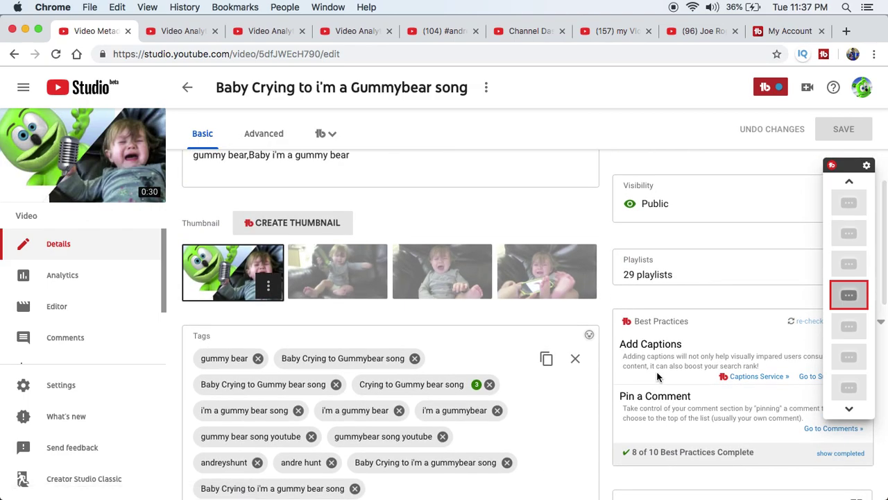
left_click(849, 326)
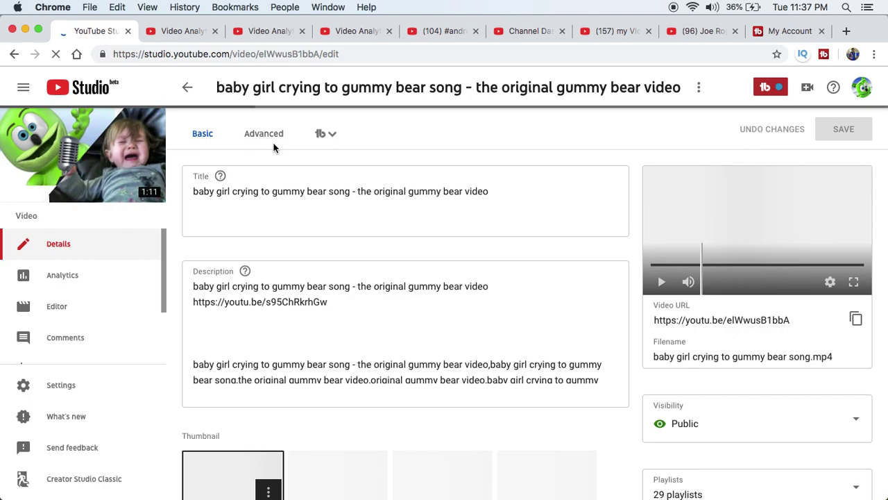
Open TubeBuddy's channel Health Report and show the Sharing engagement counts by source.
left_click(783, 30)
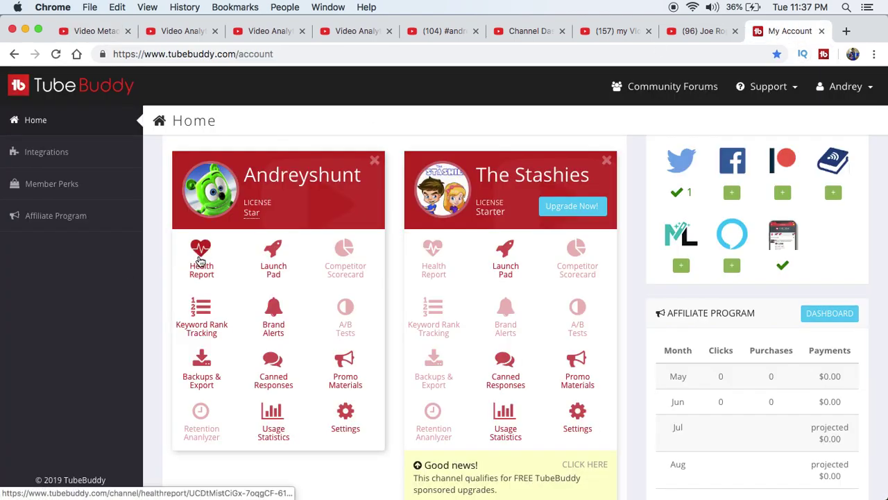
left_click(200, 260)
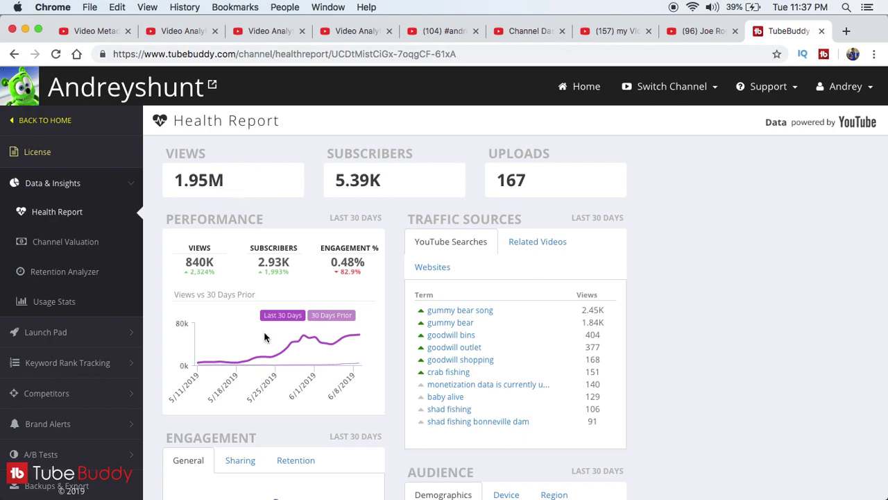
mouse_move(283, 351)
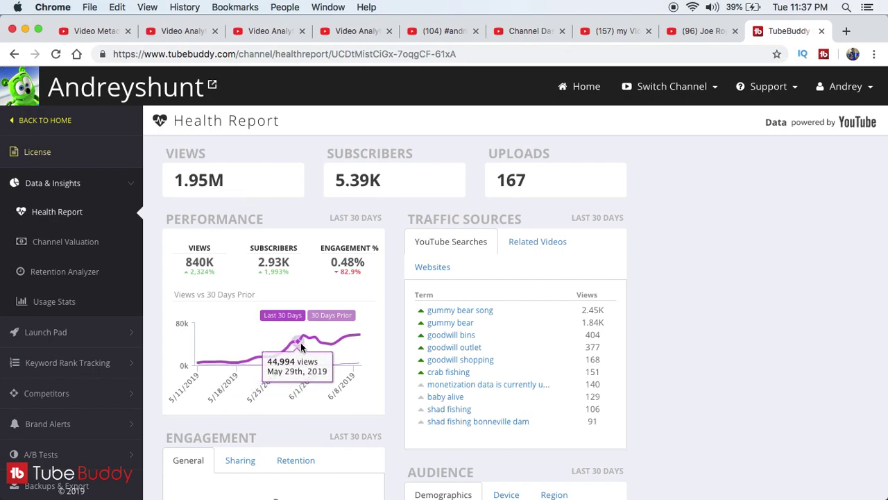
scroll(368, 349, "down", 5)
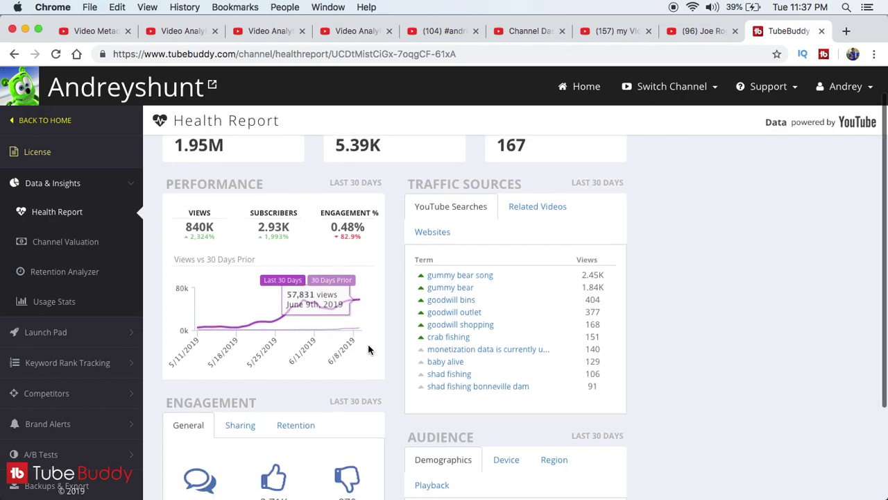
scroll(369, 349, "down", 1)
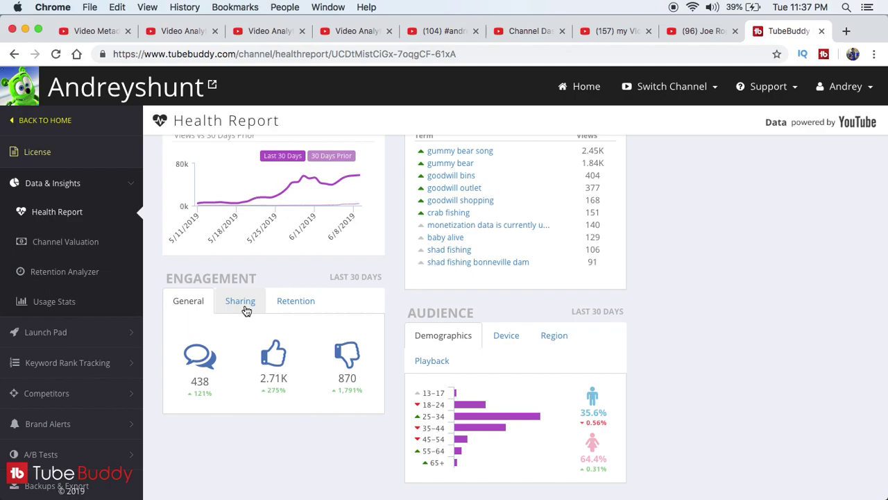
left_click(242, 303)
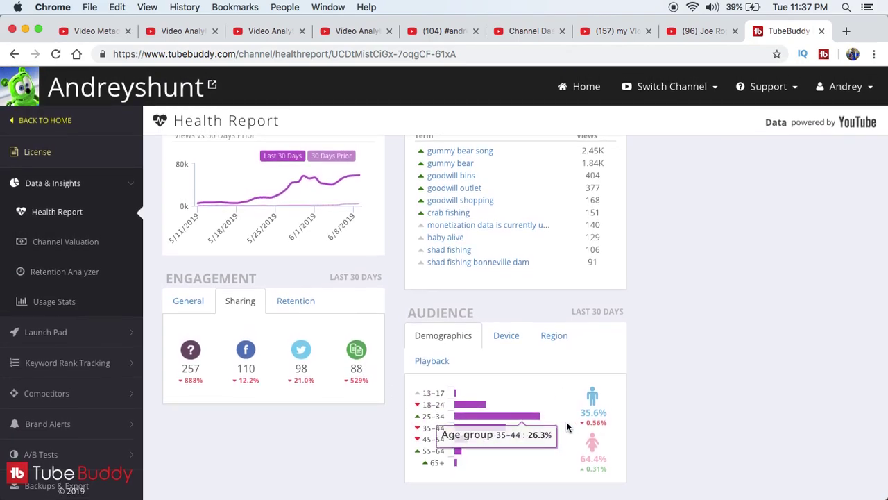
scroll(546, 483, "up", 3)
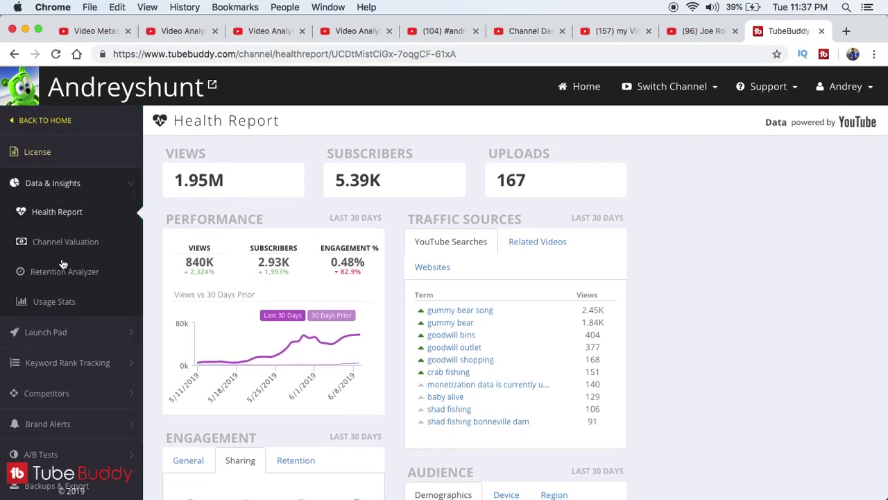
Review the Channel Valuation page, then open Usage Statistics showing 53,191 hours saved.
left_click(55, 212)
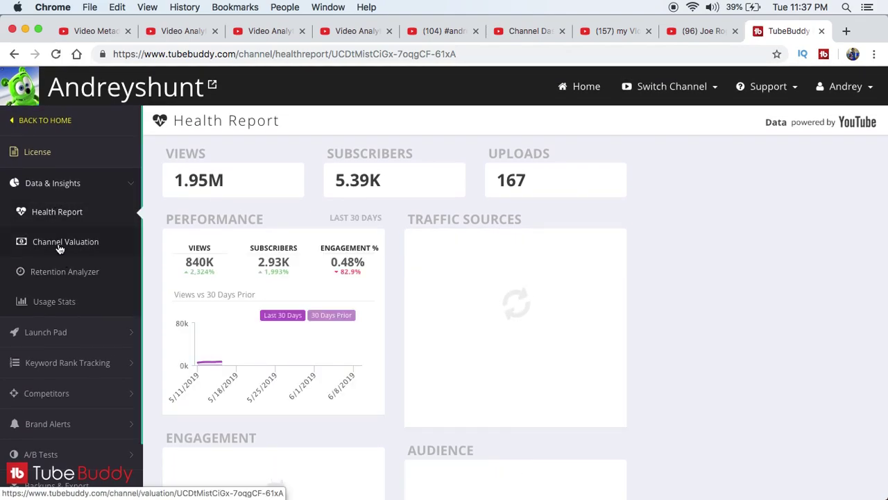
left_click(58, 242)
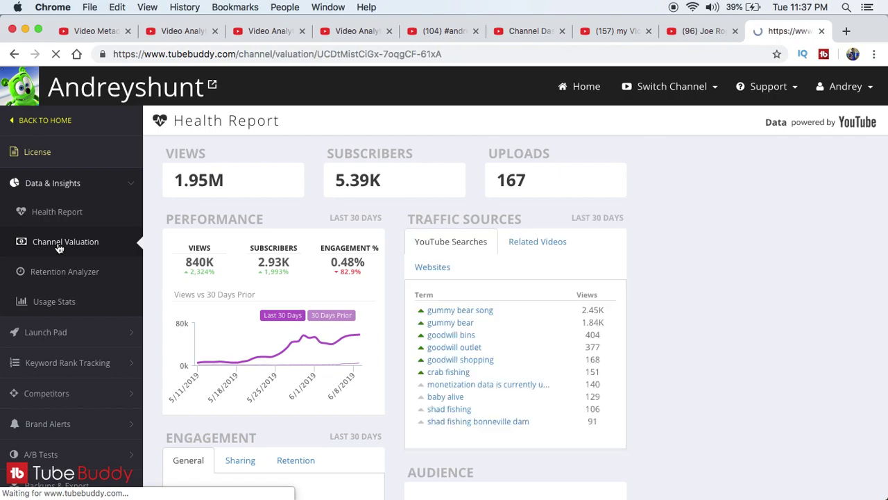
left_click(13, 123)
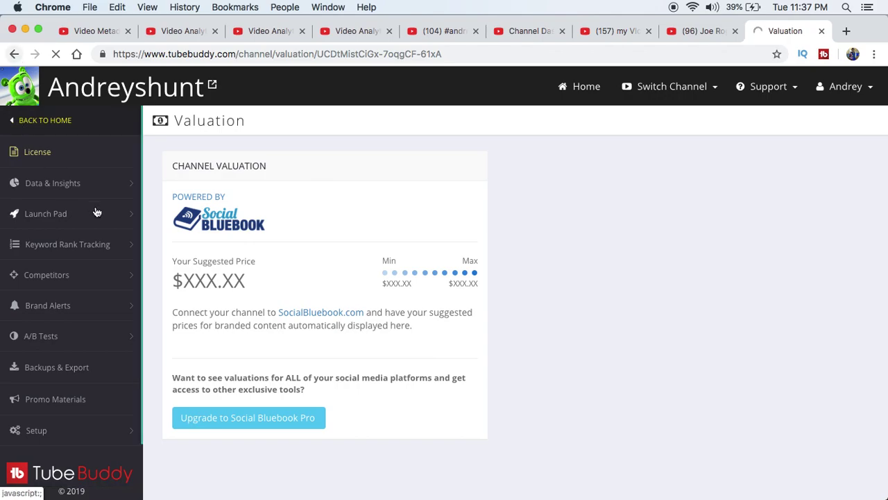
left_click(14, 54)
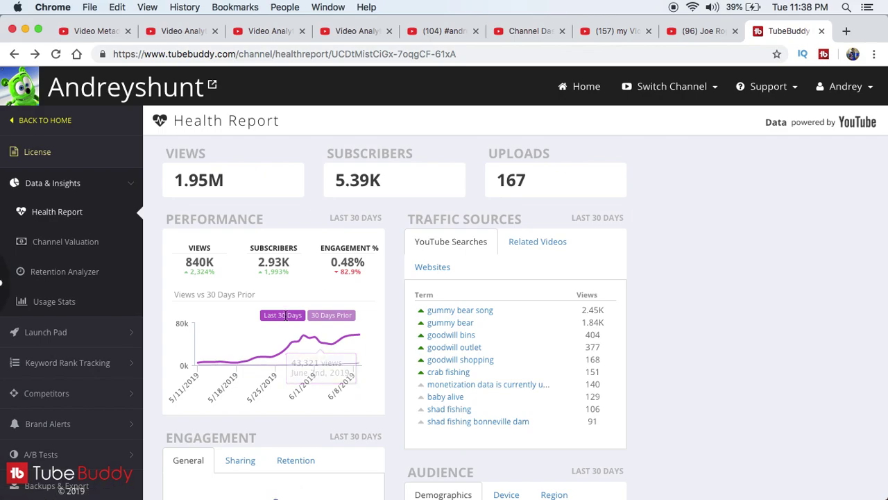
left_click(585, 93)
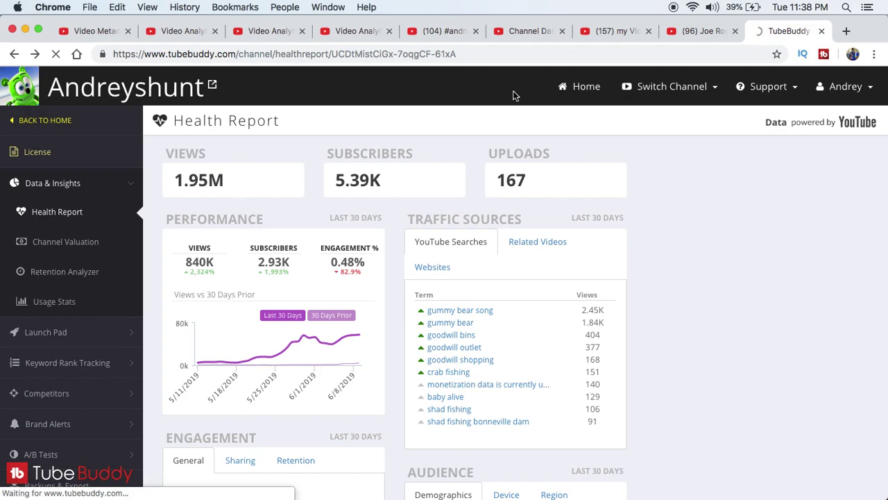
left_click(81, 248)
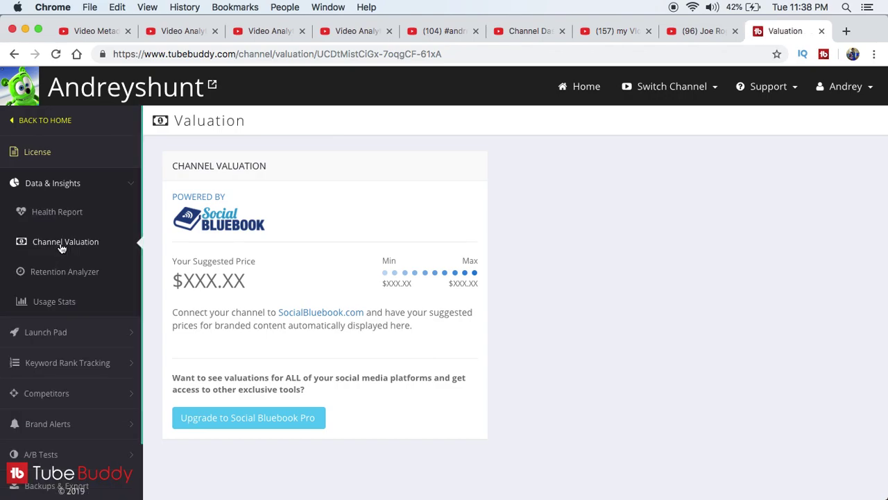
left_click(51, 304)
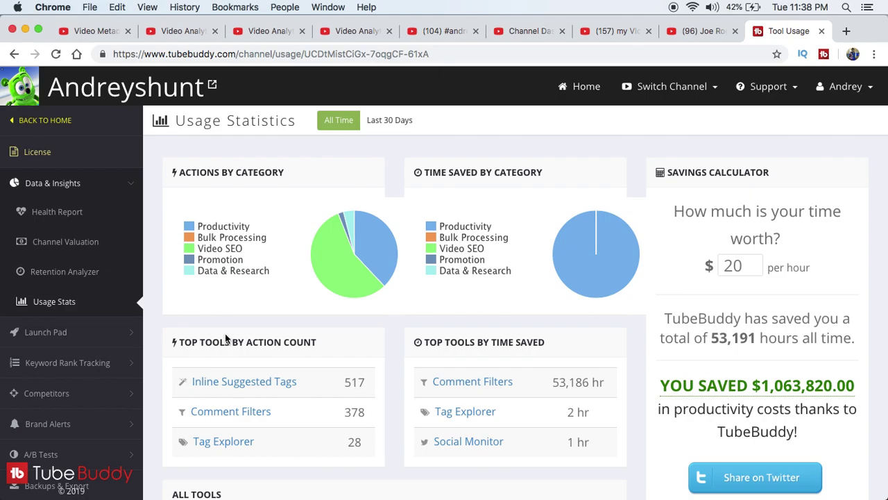
scroll(229, 340, "down", 6)
scroll(285, 341, "down", 1)
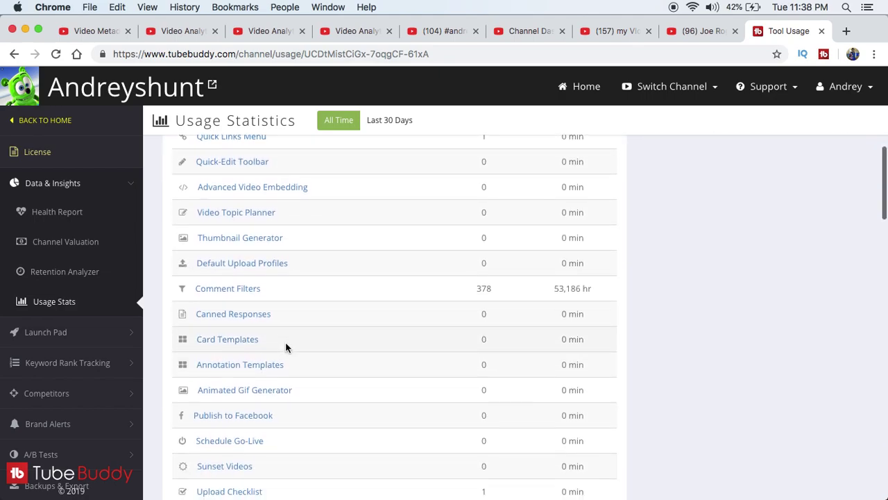
scroll(285, 341, "up", 4)
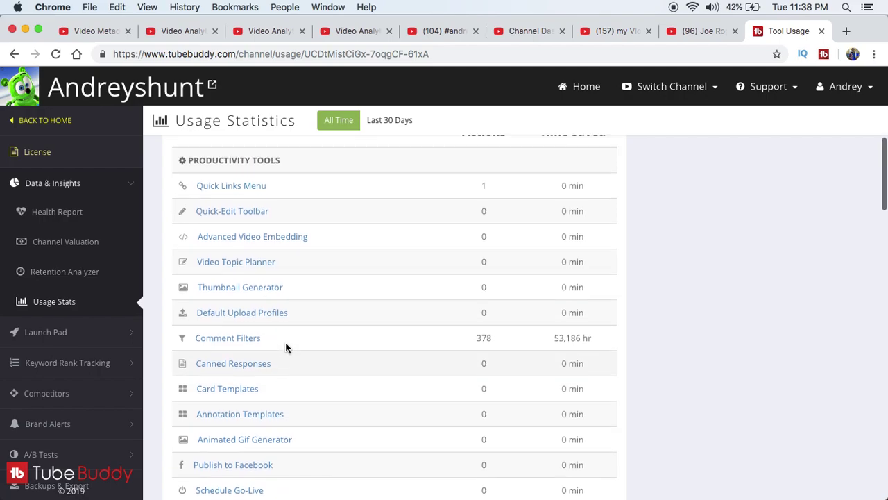
scroll(285, 341, "down", 1)
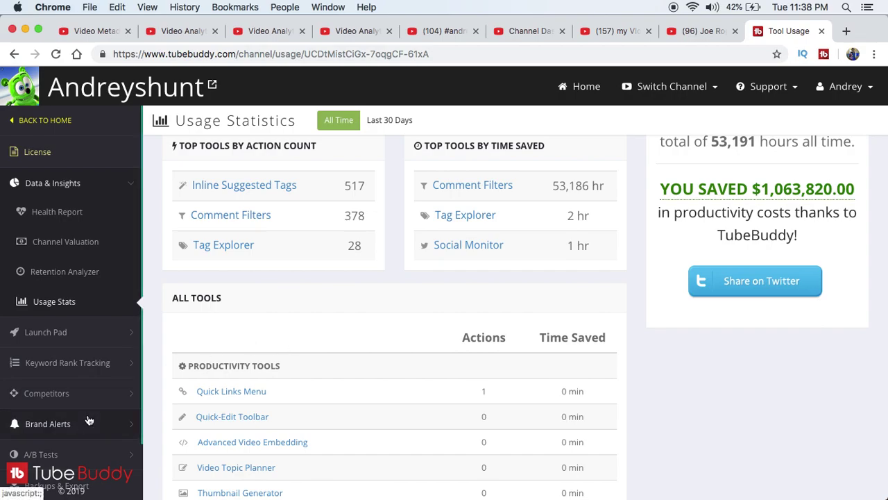
scroll(41, 277, "up", 5)
Review the Launch Pad of recently processed videos, then return to the gummy bear video's Studio page.
left_click(17, 122)
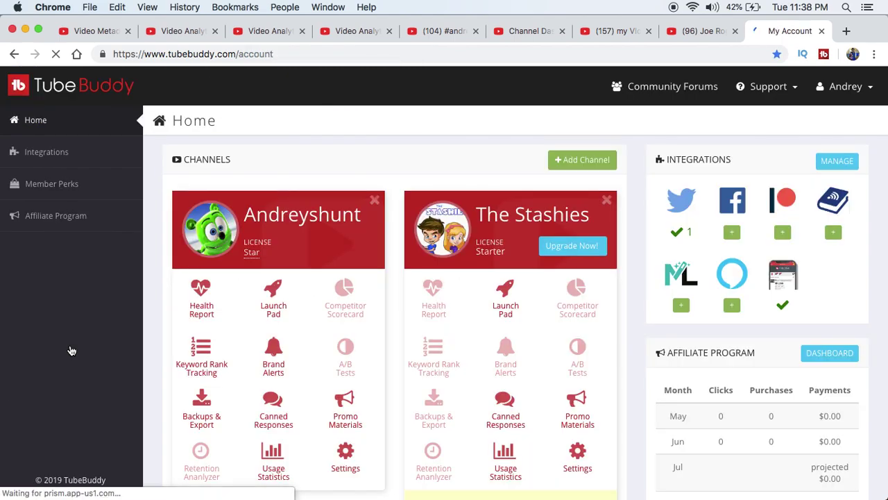
scroll(322, 417, "down", 2)
scroll(321, 417, "down", 1)
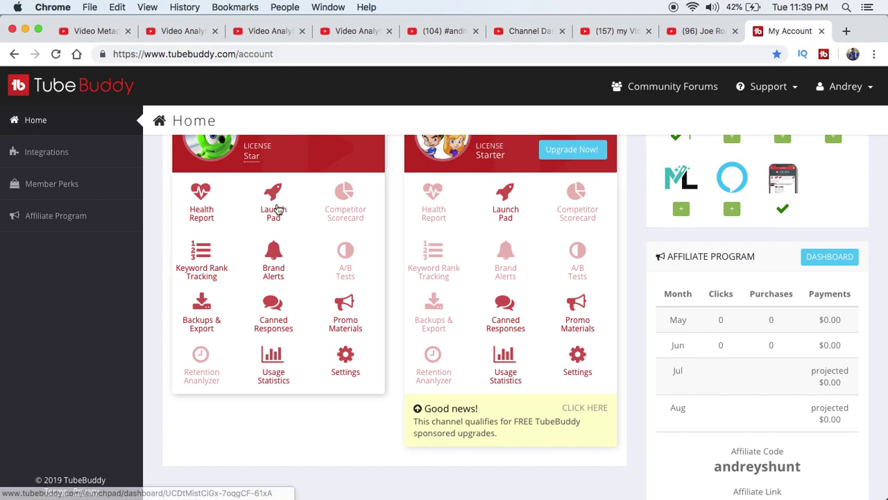
left_click(277, 208)
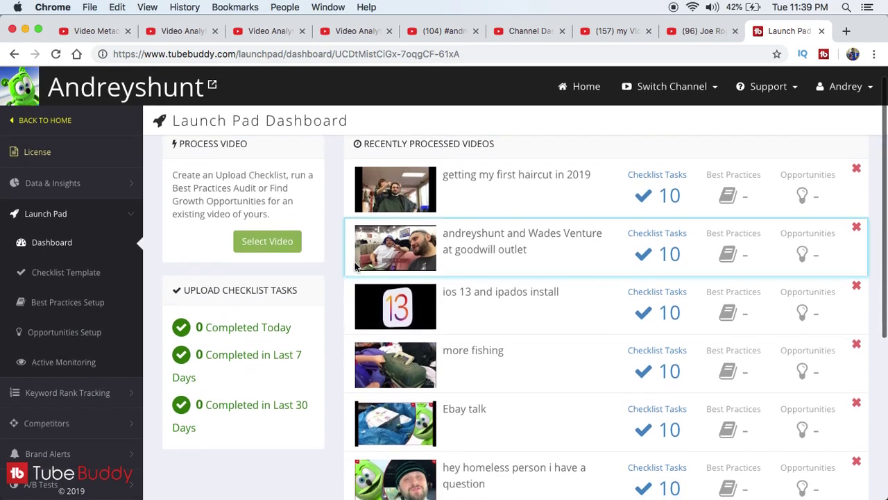
scroll(355, 269, "down", 5)
scroll(355, 269, "up", 5)
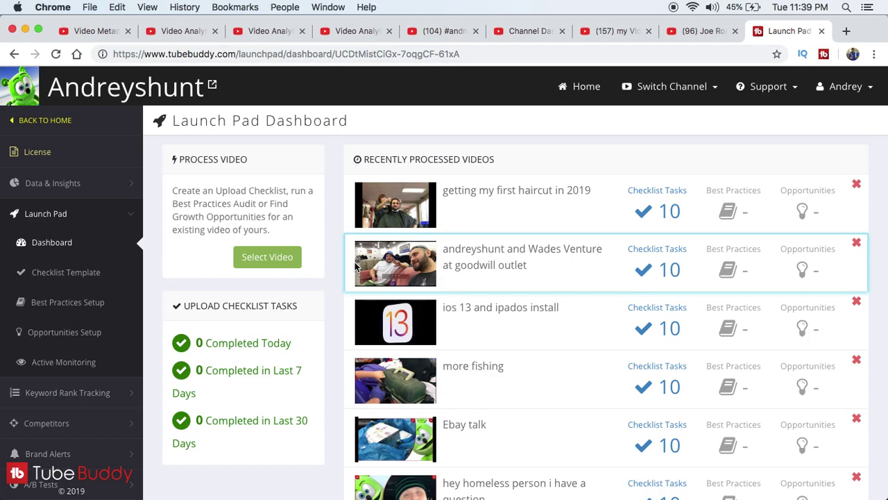
left_click(93, 31)
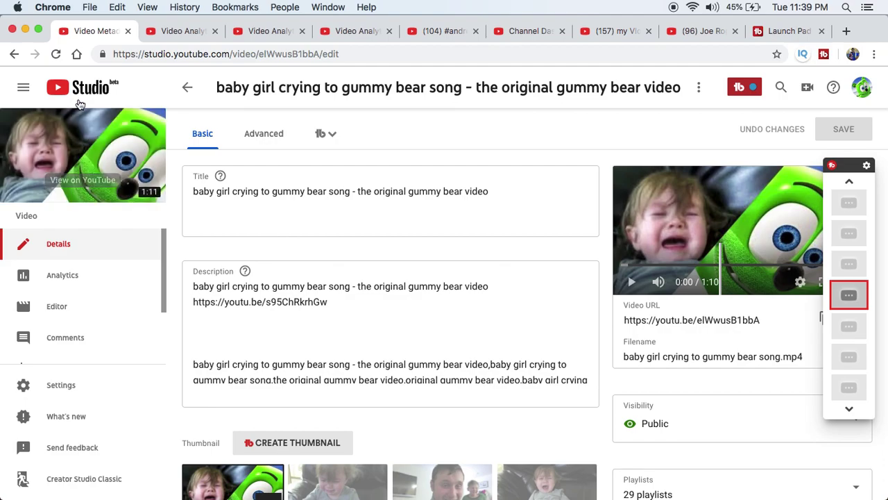